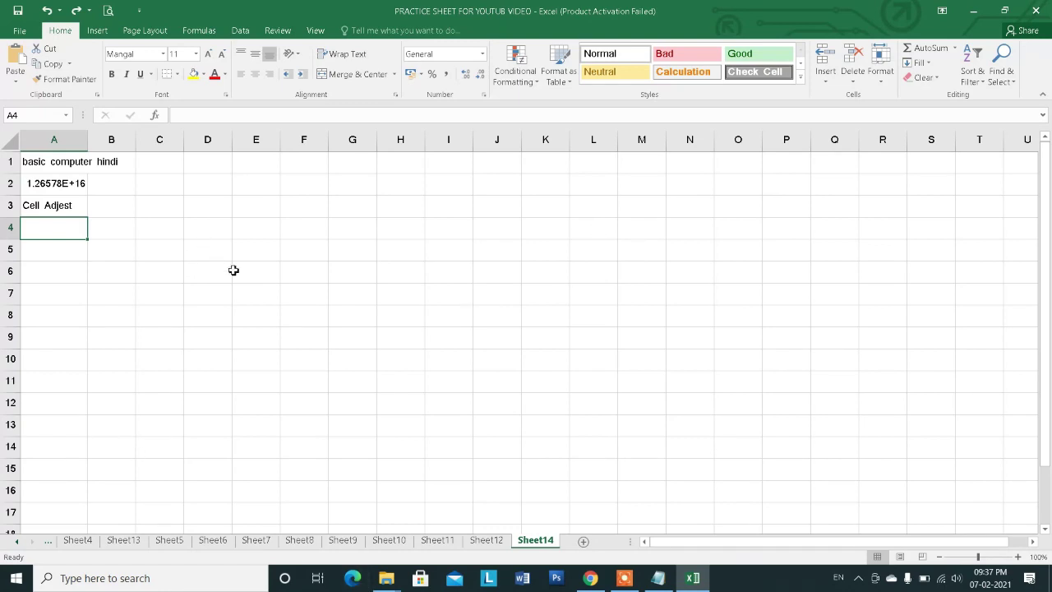
Step: Drag column D's header border left to narrow it, then select cell D2
click(481, 140)
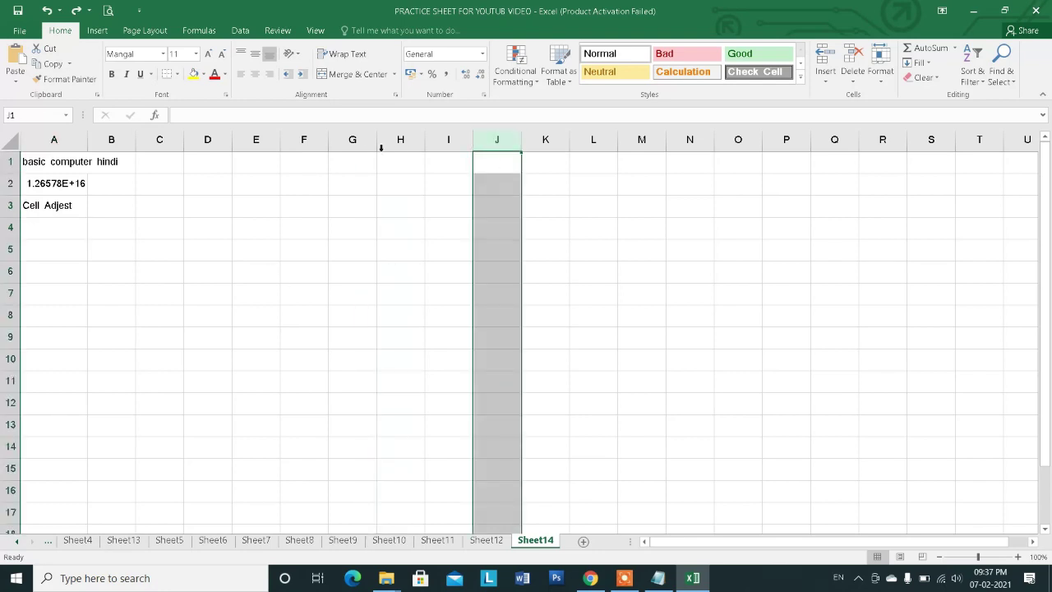
drag(232, 140, 210, 139)
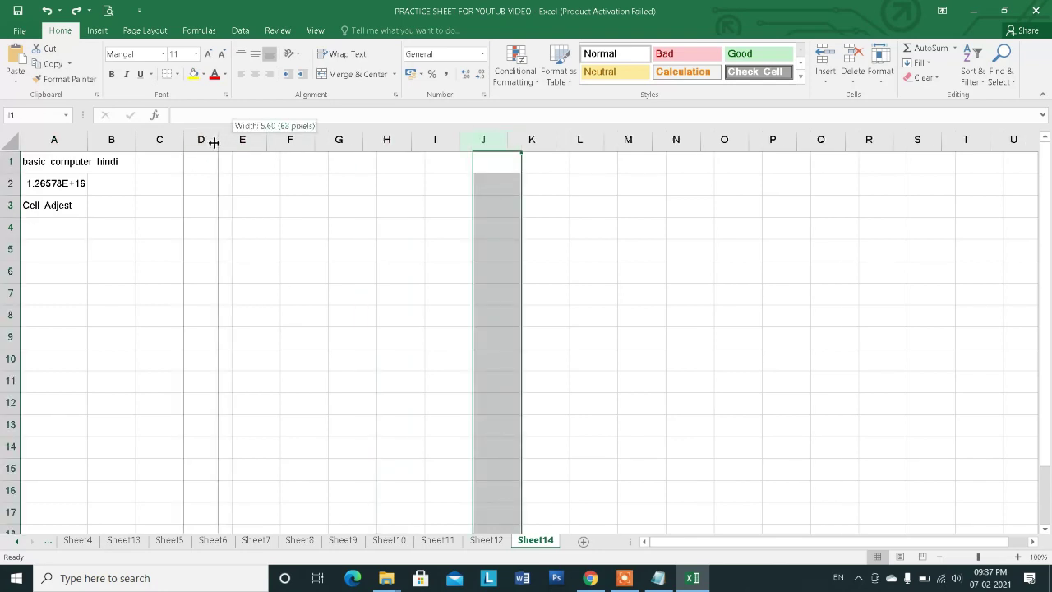
click(200, 187)
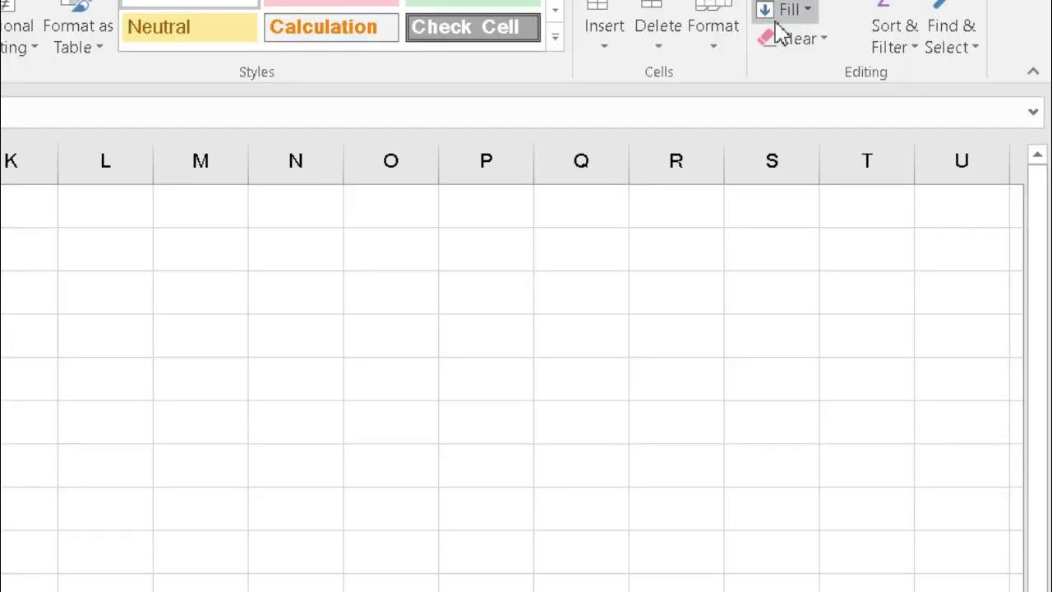
Step: Set the height of row 2 to 30 through Format > Row Height
click(727, 53)
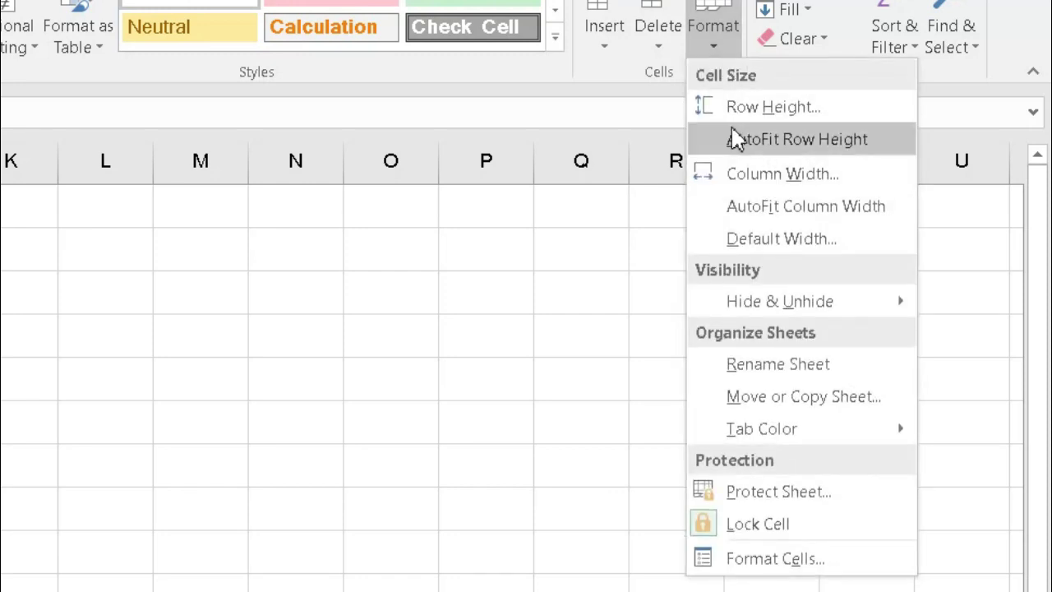
click(751, 106)
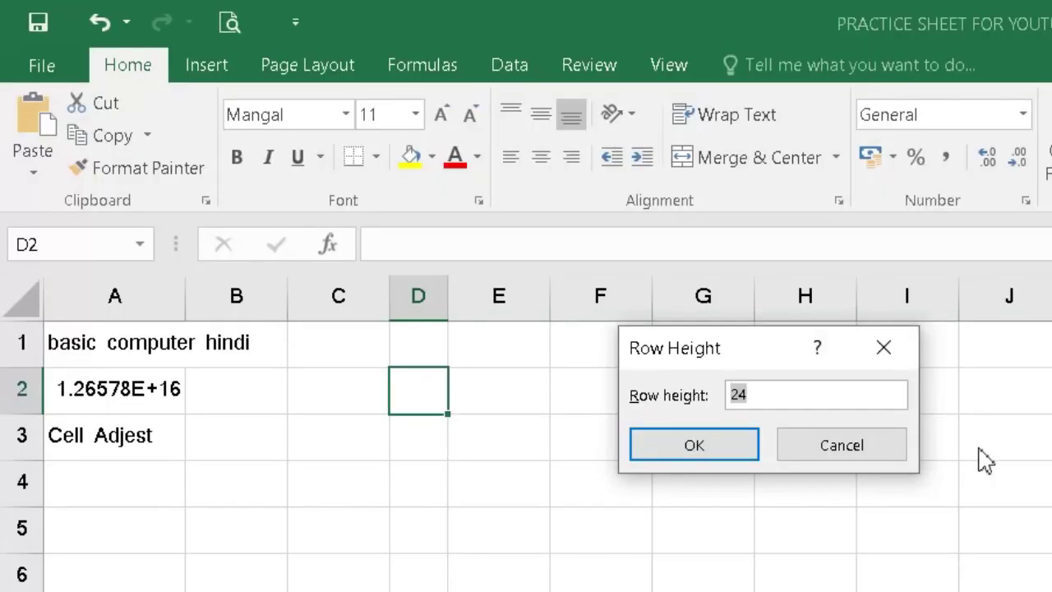
click(808, 399)
drag(798, 401, 699, 401)
text(30)
key(Return)
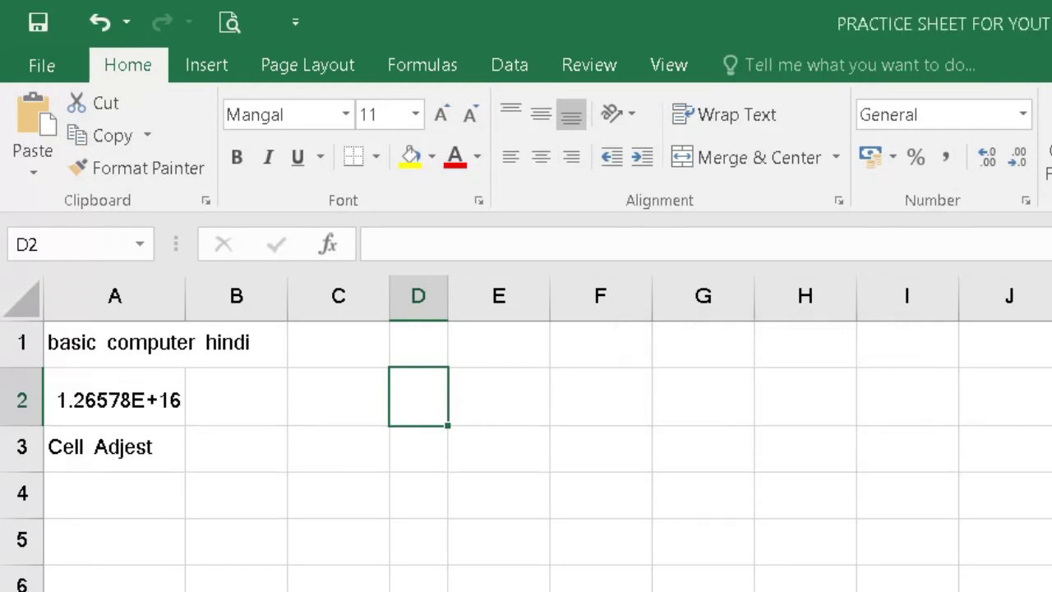
click(917, 62)
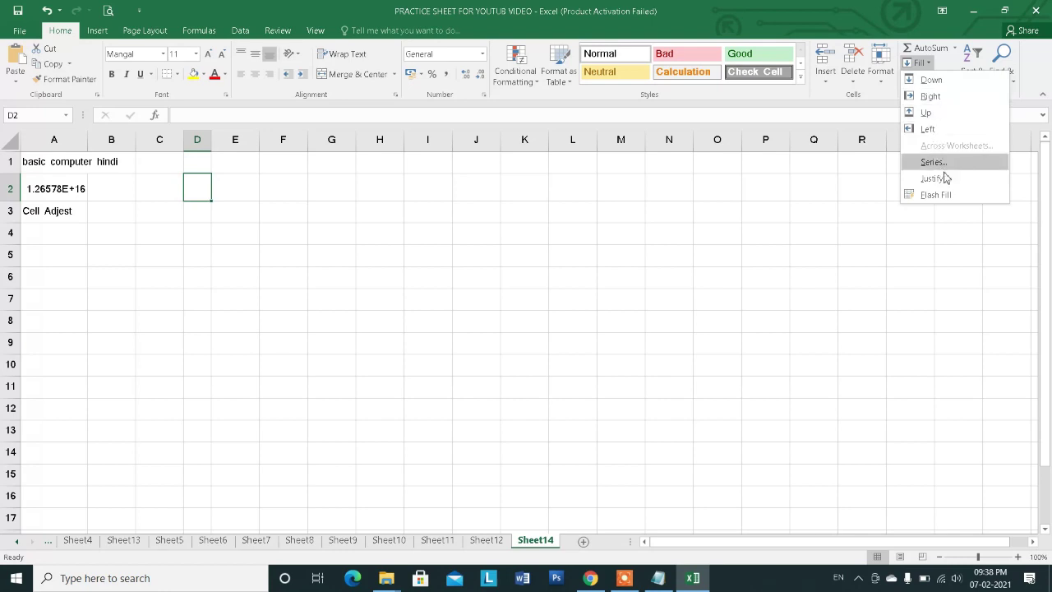
Step: Change row 2's height from 30 down to 15
key(Escape)
click(881, 66)
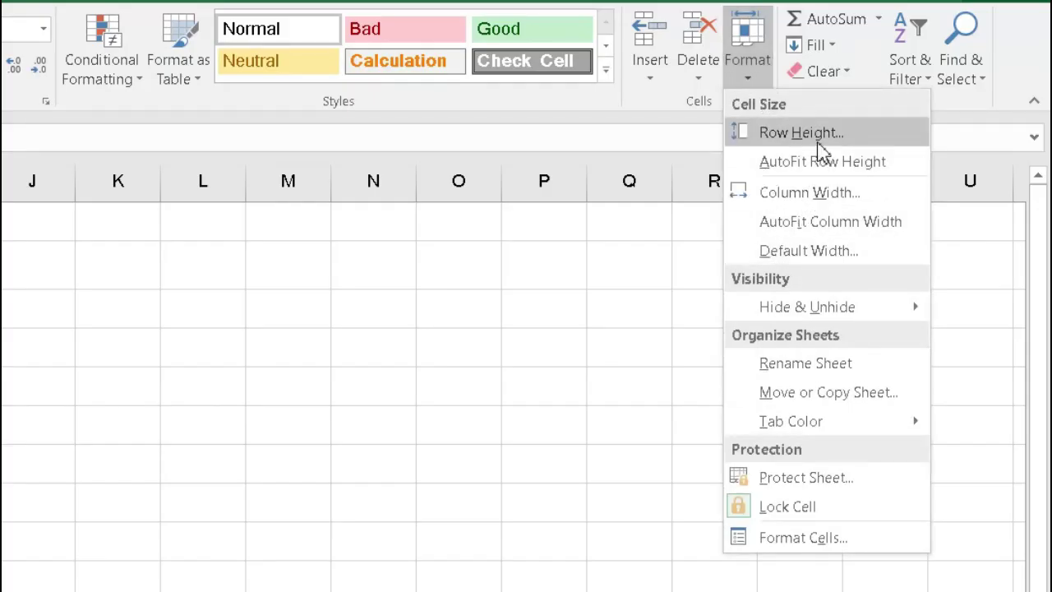
click(818, 136)
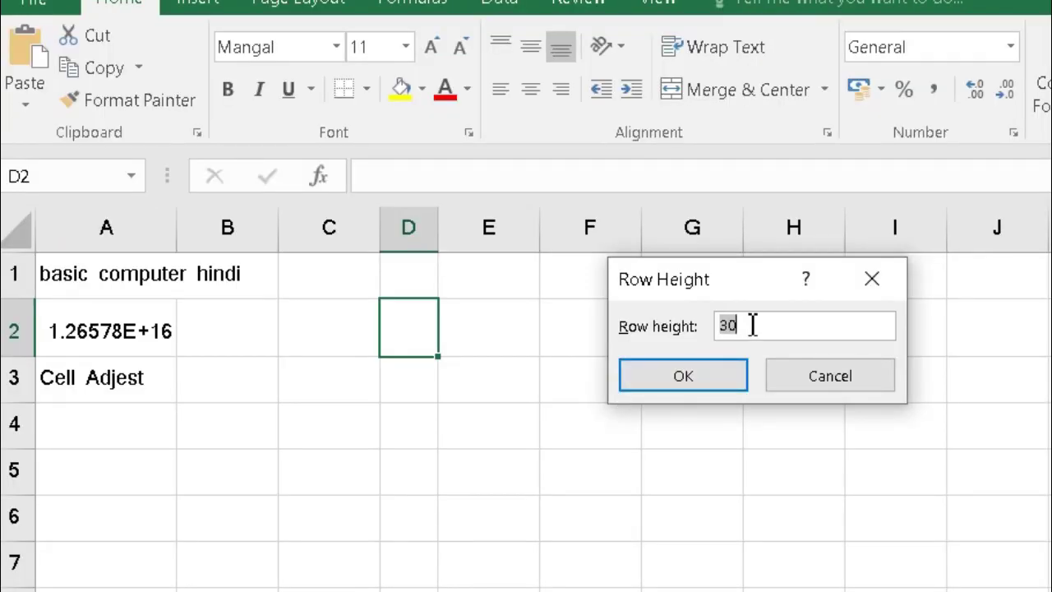
text(15)
key(Return)
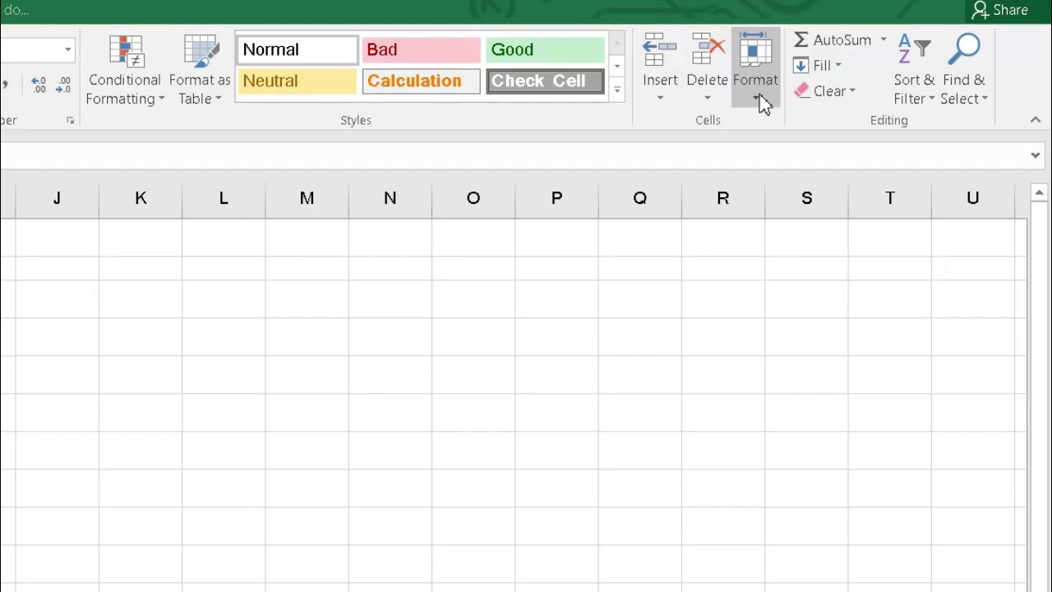
Step: Set column D's width to 5, up from 4.3
click(880, 82)
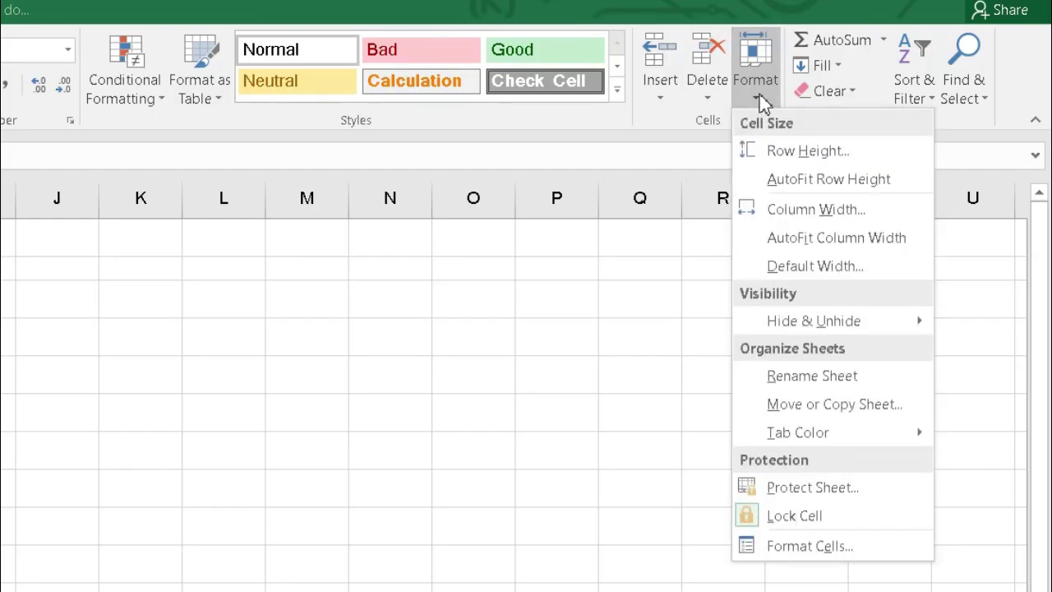
click(773, 213)
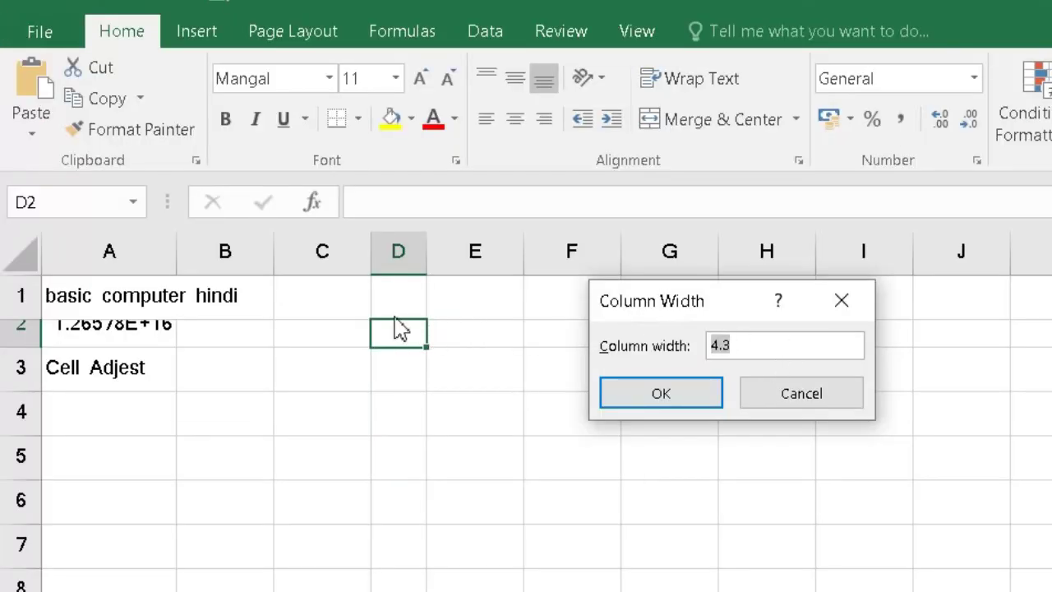
text(5.)
key(Return)
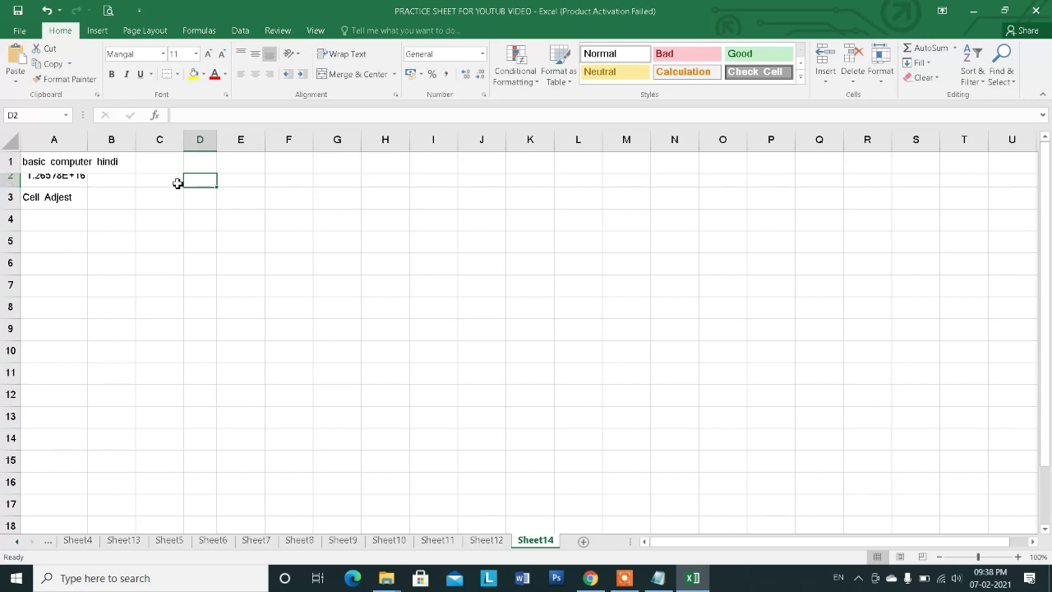
click(880, 66)
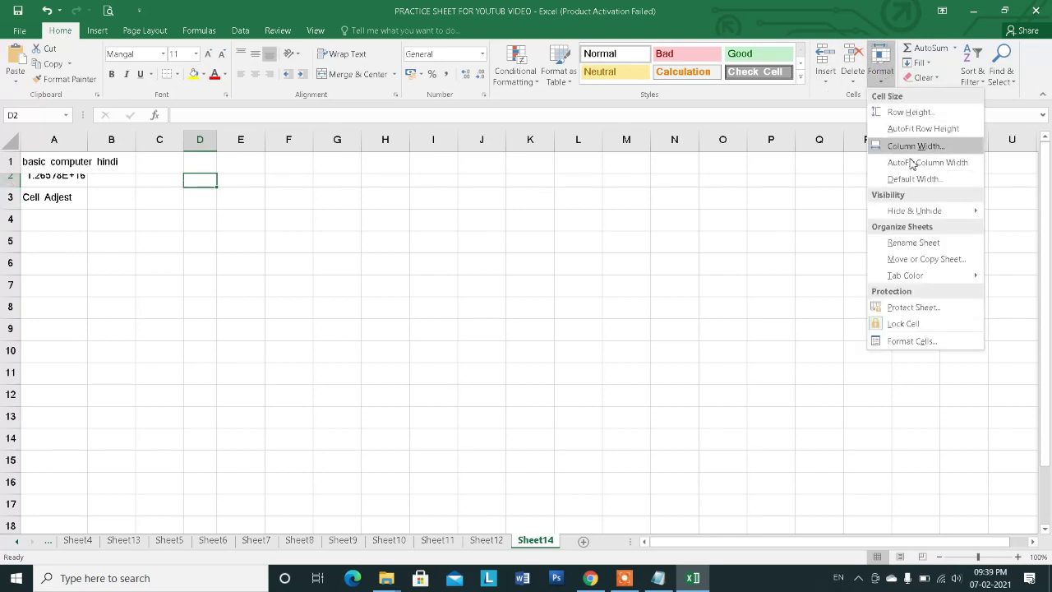
Step: Drag row 2's bottom border down to make it taller, then reselect D2
click(17, 189)
drag(17, 189, 19, 195)
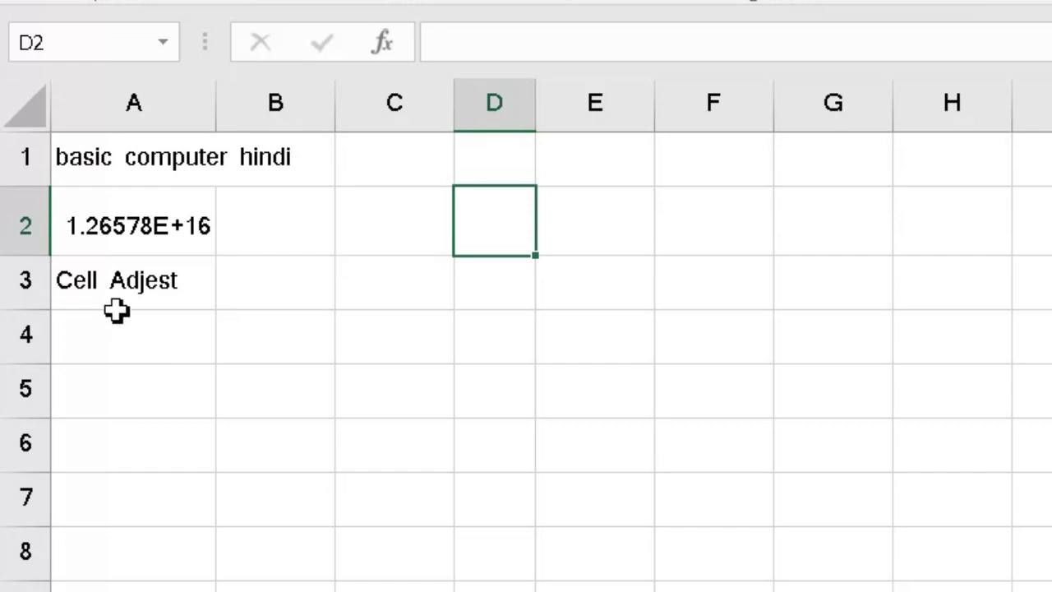
drag(43, 255, 46, 290)
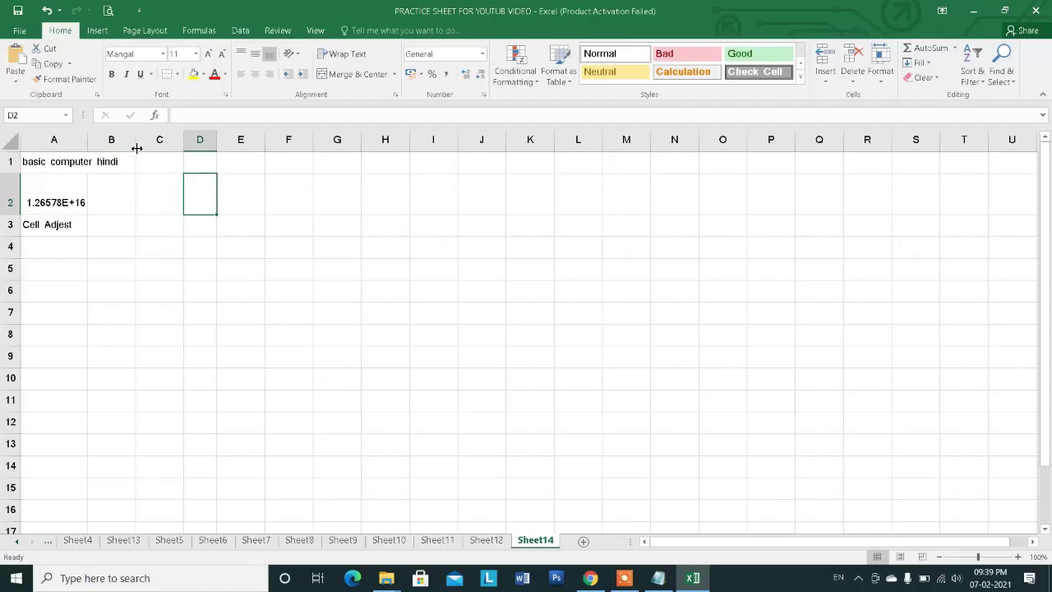
click(198, 272)
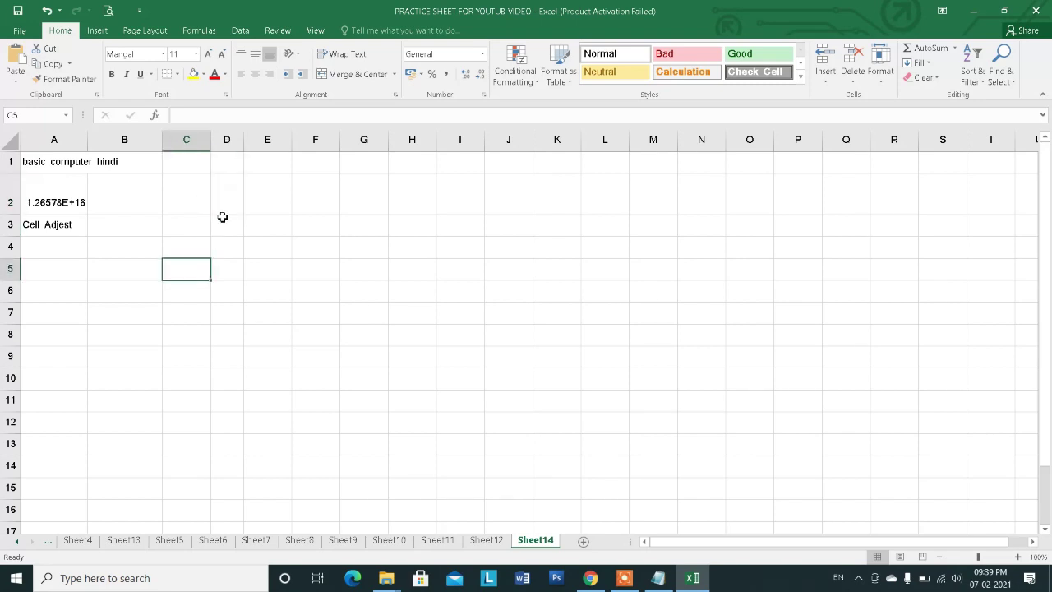
click(224, 206)
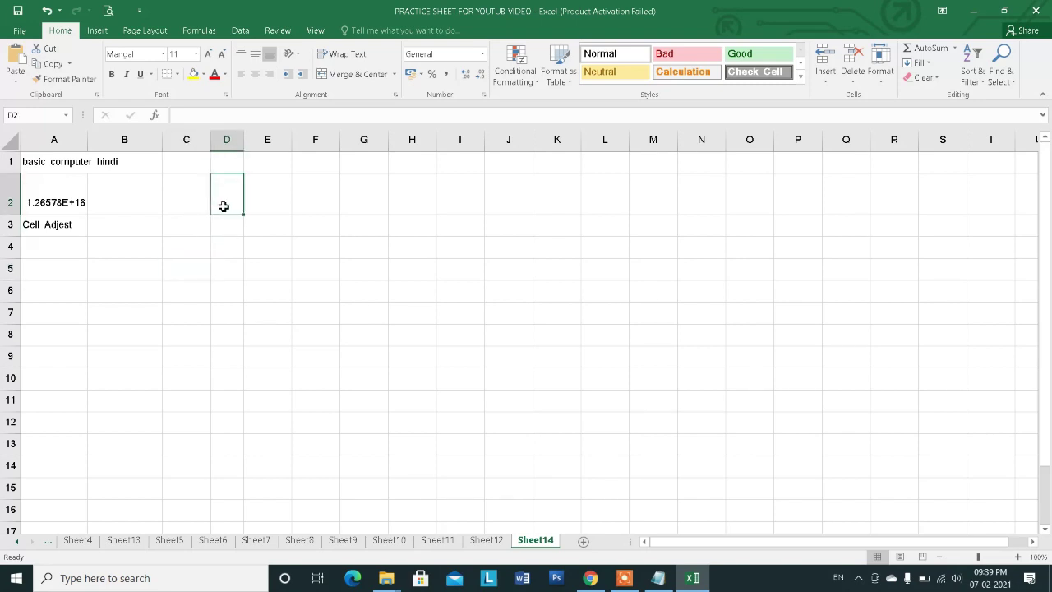
Step: AutoFit the column width and AutoFit row 2's height to its contents
click(881, 65)
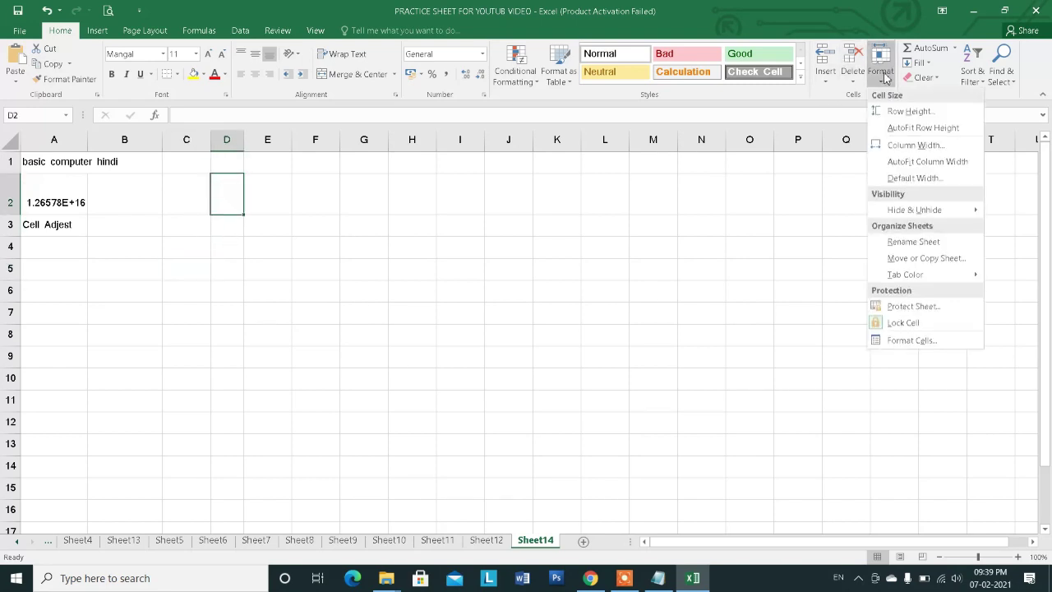
click(913, 163)
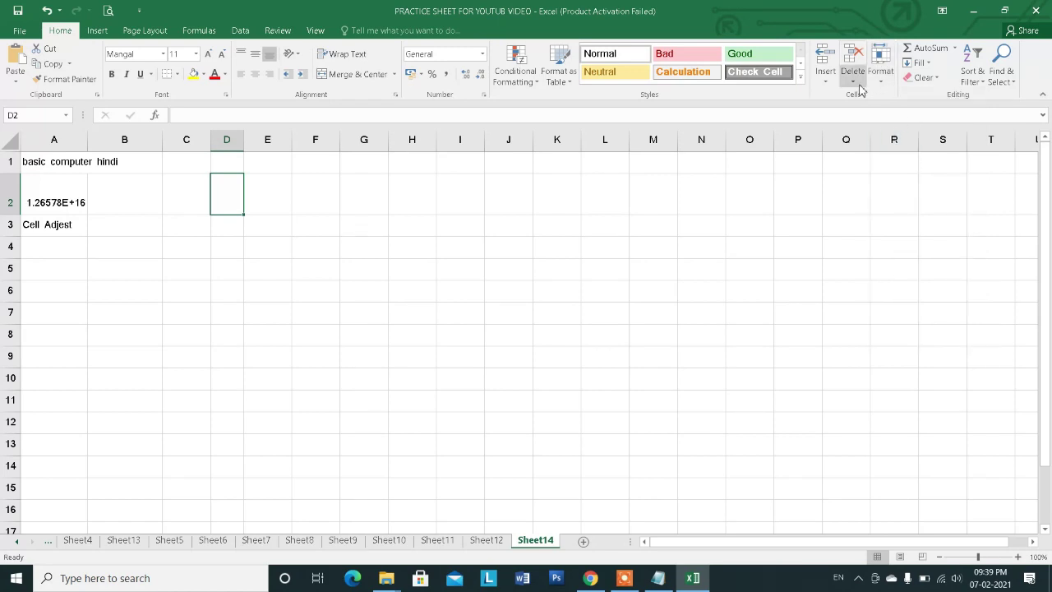
click(882, 78)
click(905, 128)
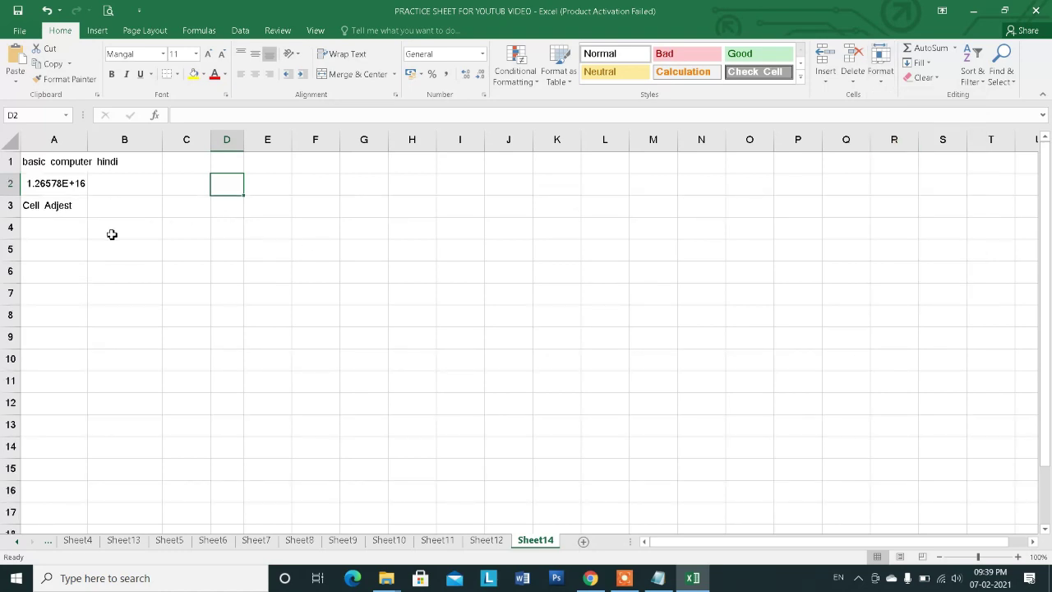
Step: Turn on Wrap Text for cell A1 containing 'basic computer hindi'
click(65, 163)
key(Down)
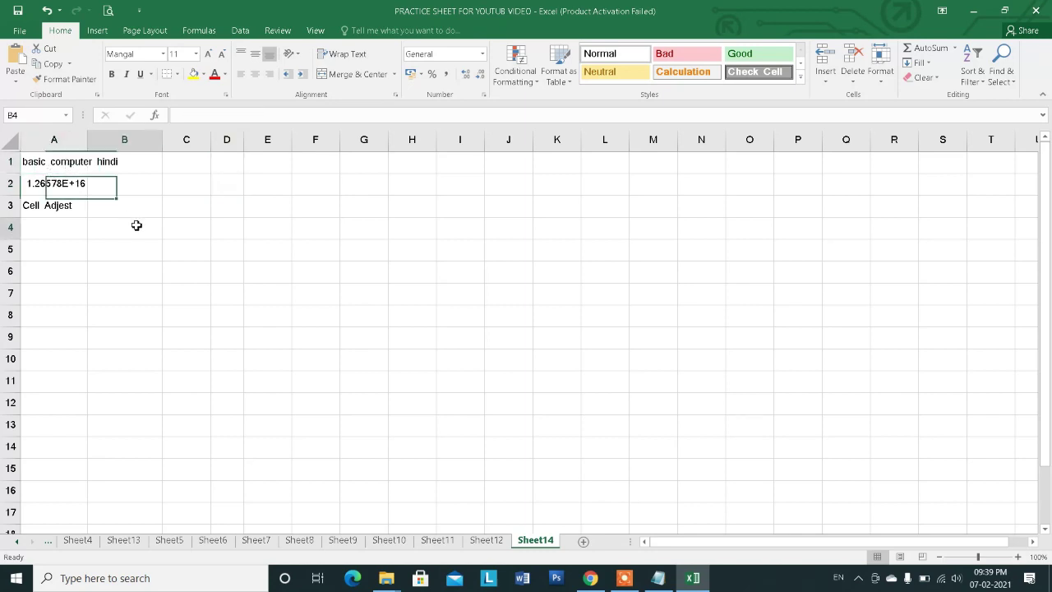
click(74, 161)
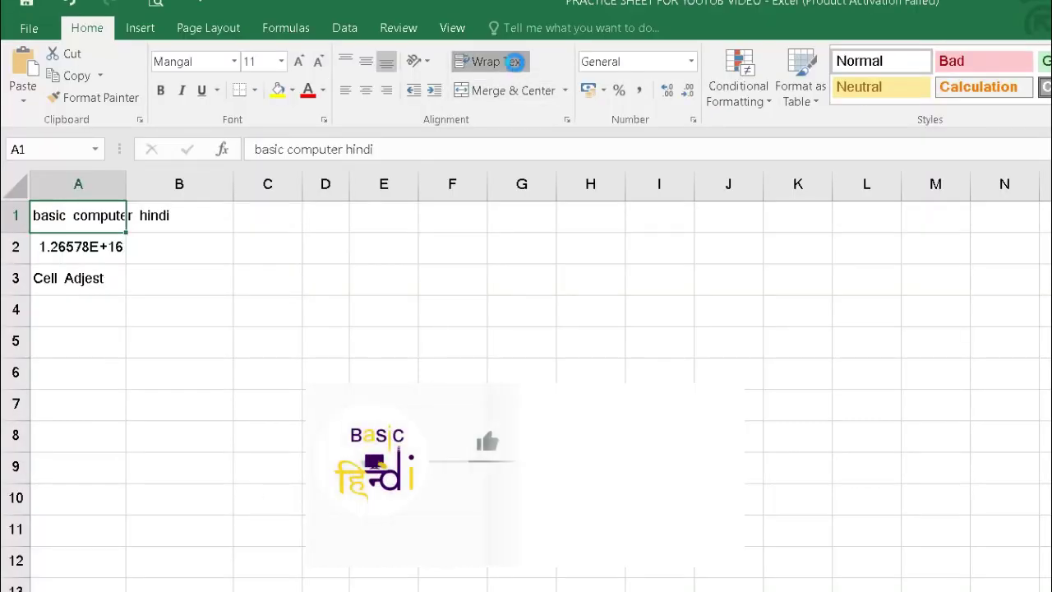
click(351, 55)
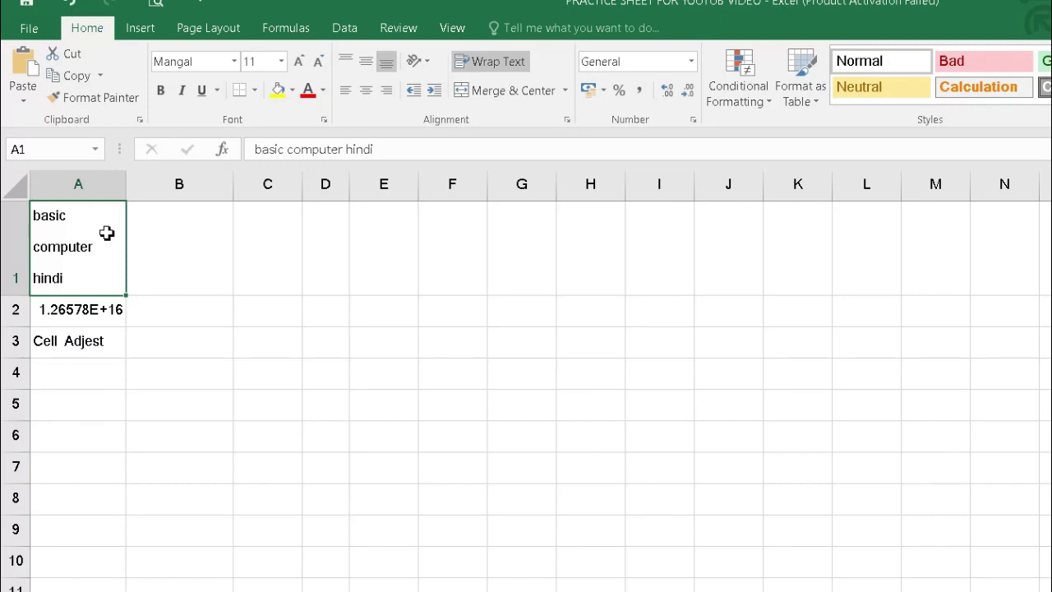
Step: Widen column A so the A1 text fits on one line, and check A2's full number
click(103, 312)
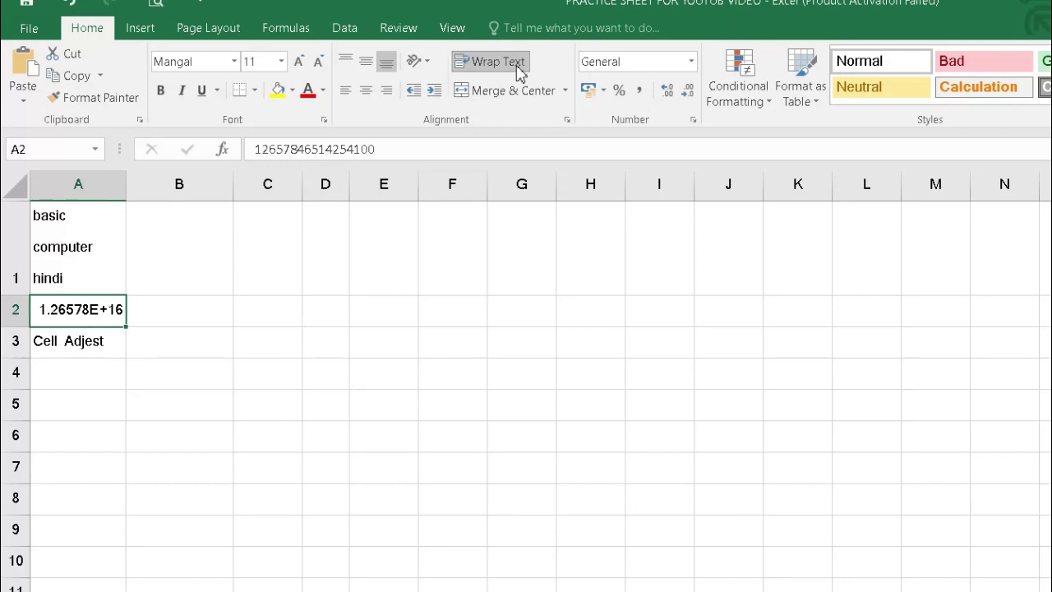
drag(126, 183, 219, 181)
double_click(199, 310)
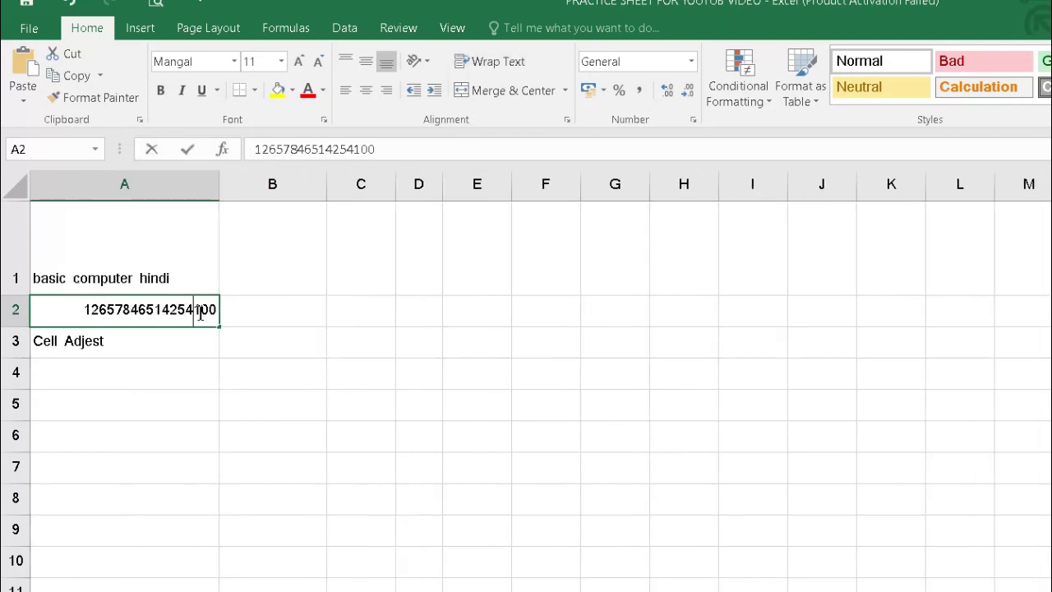
click(184, 375)
click(188, 312)
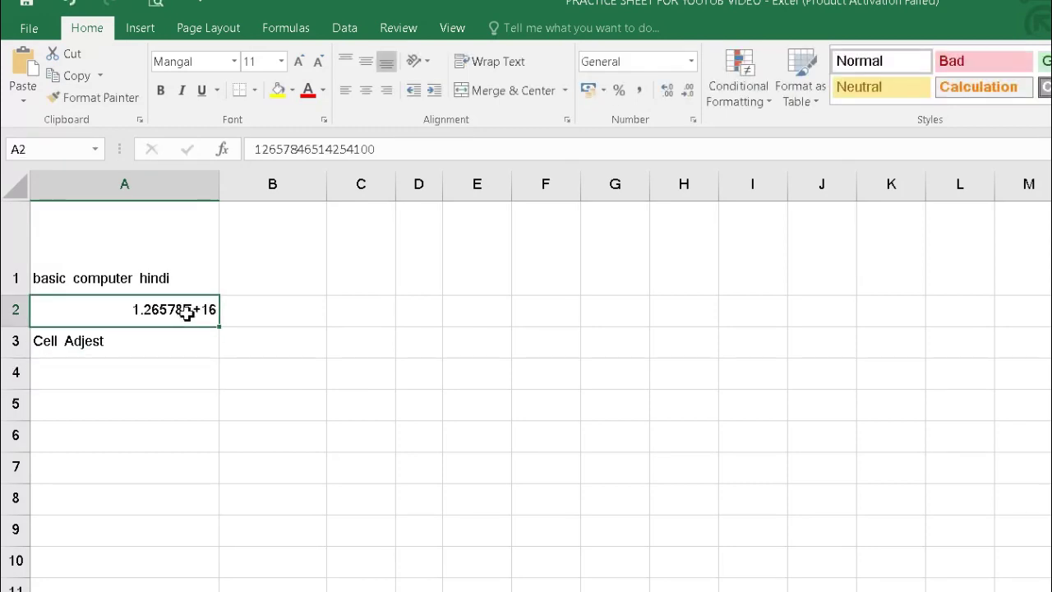
Step: Apply the Number format to A2 so it displays 12657846514254100.00
click(757, 106)
click(735, 107)
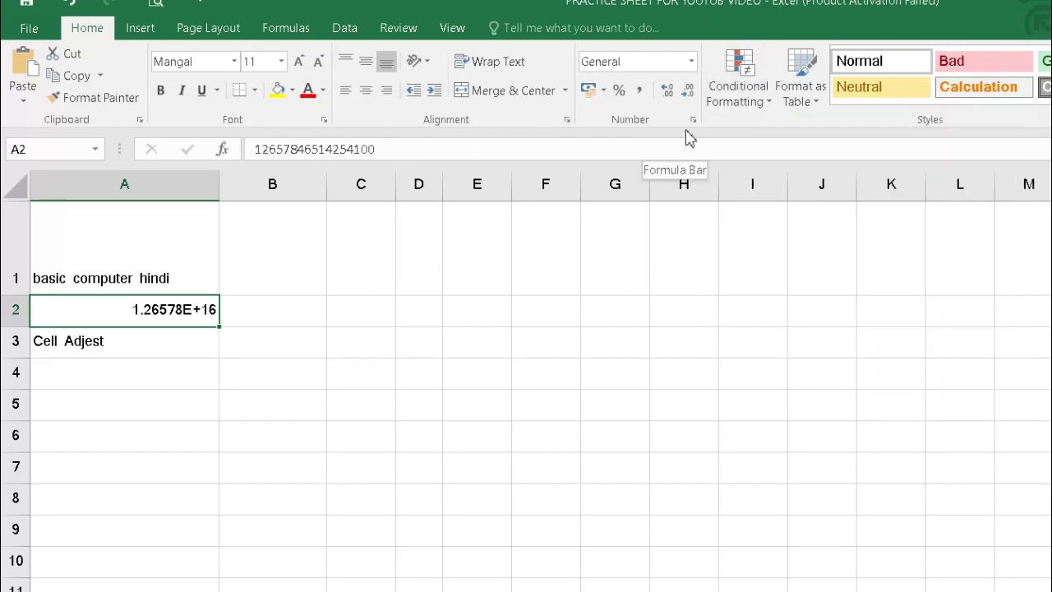
click(682, 62)
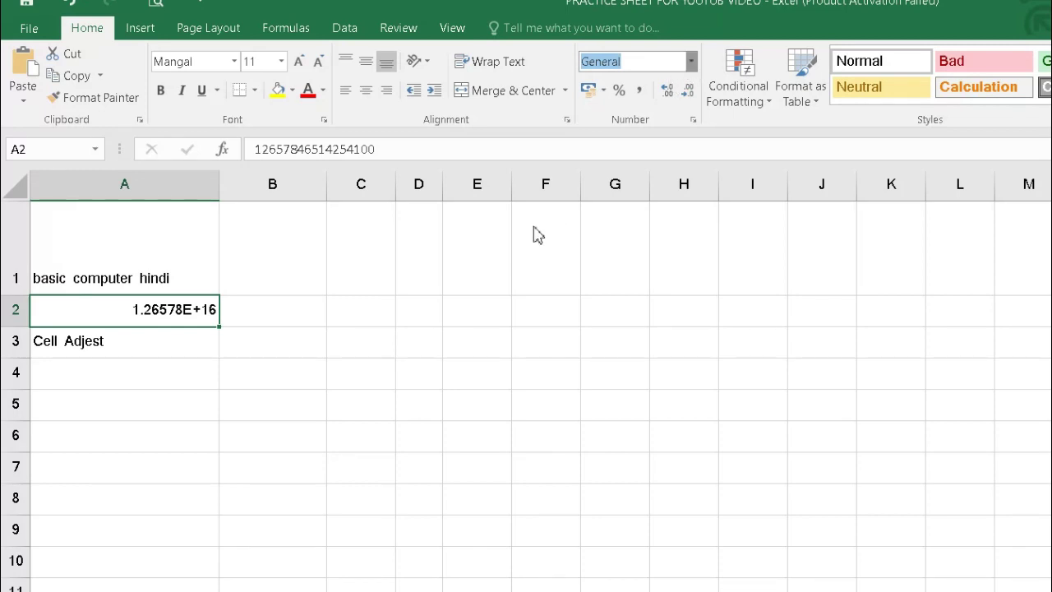
click(692, 64)
click(679, 136)
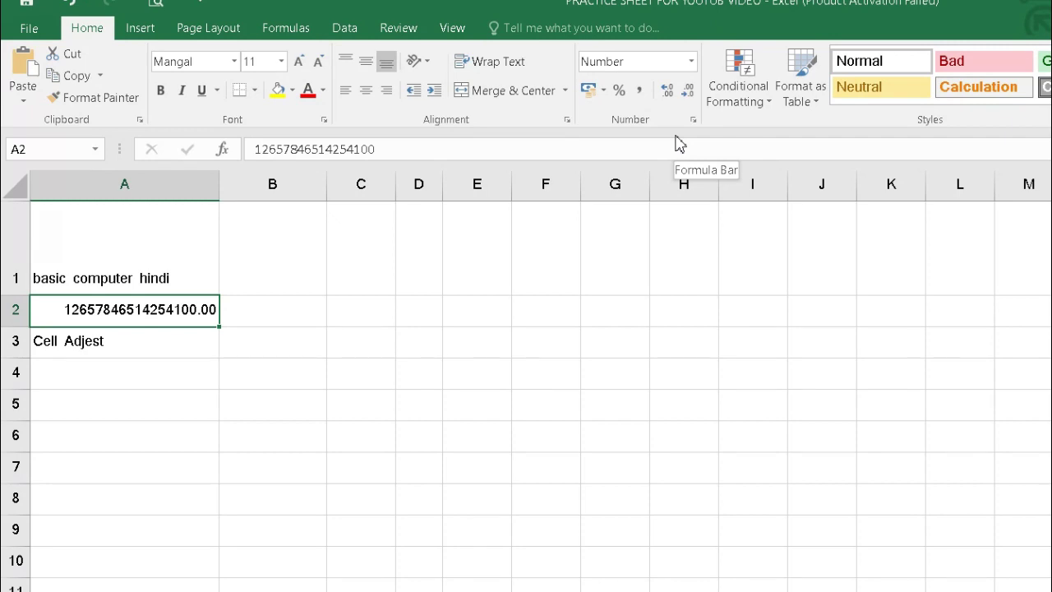
click(693, 62)
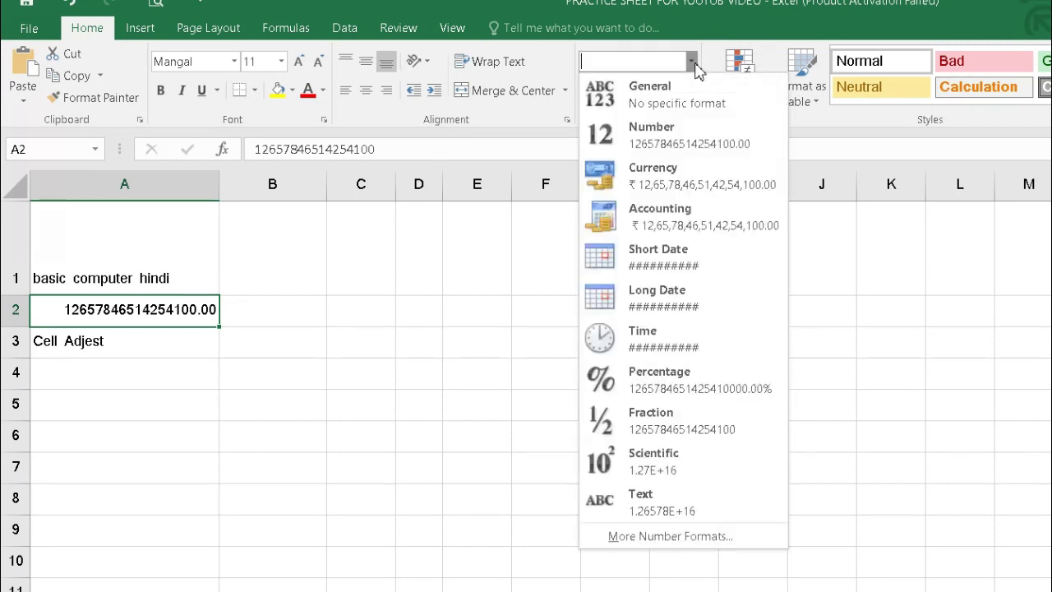
click(693, 64)
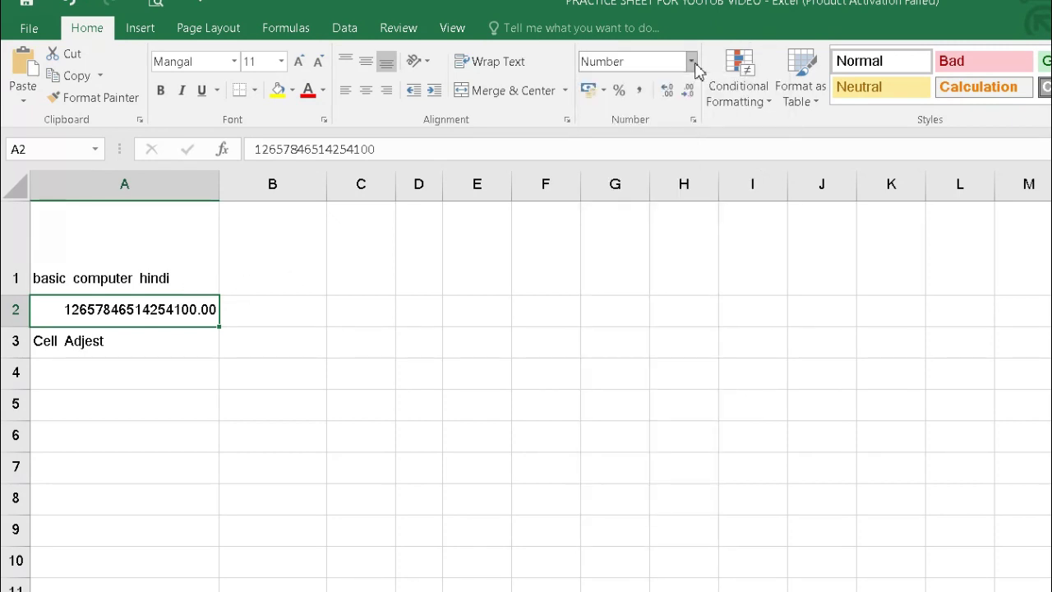
click(134, 350)
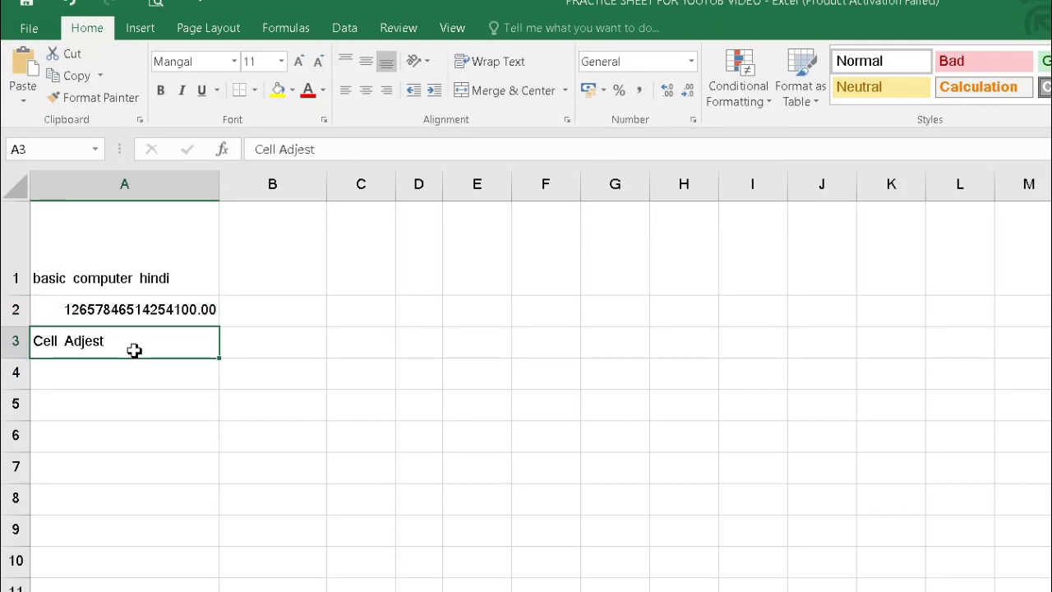
Step: Enter 'computrebasic' into empty cell F2 and reselect it
click(555, 319)
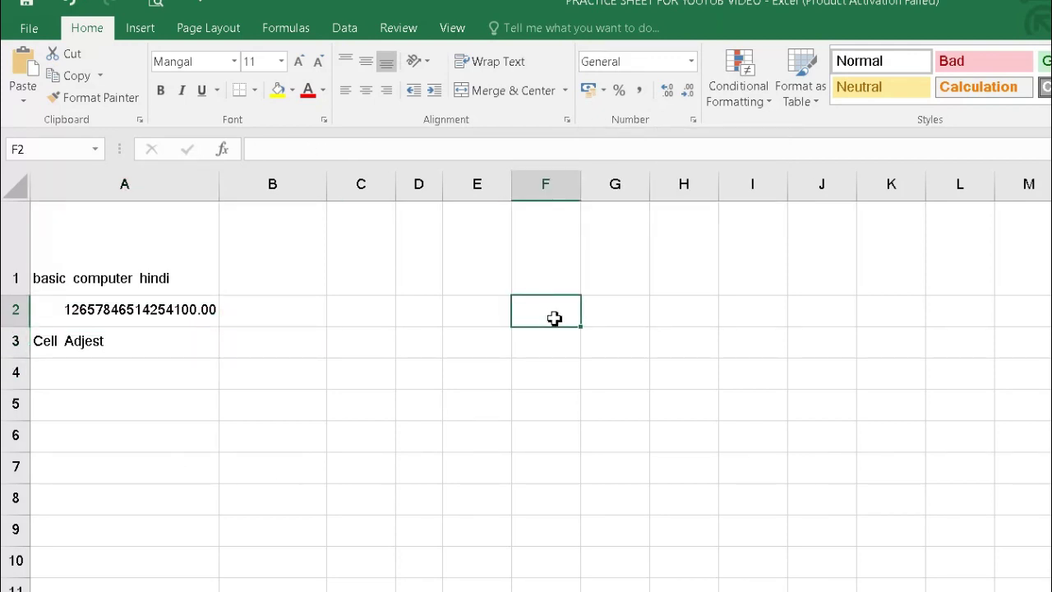
text(computre)
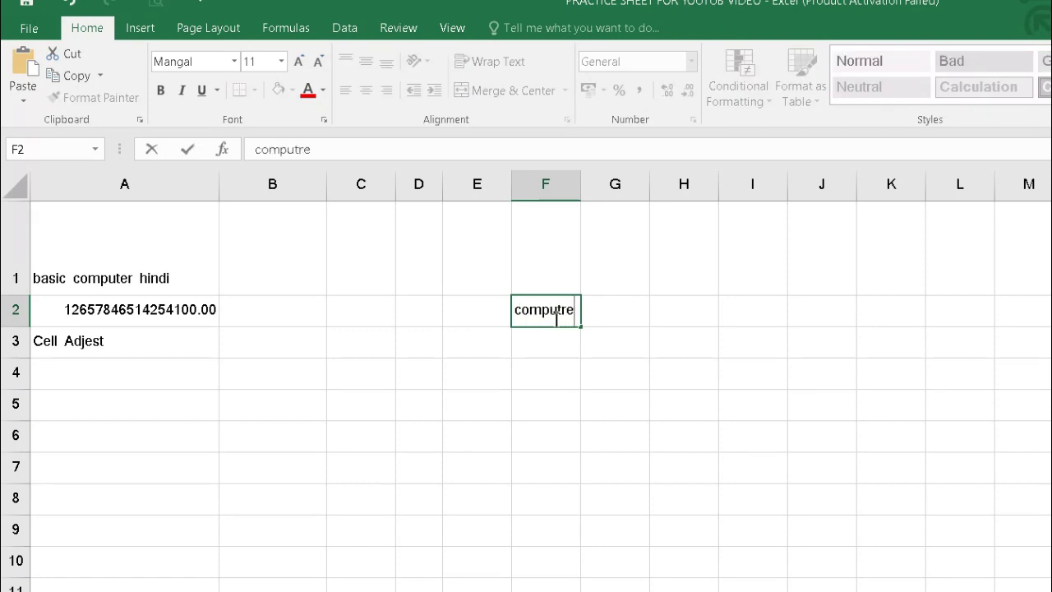
text(basi)
text(v)
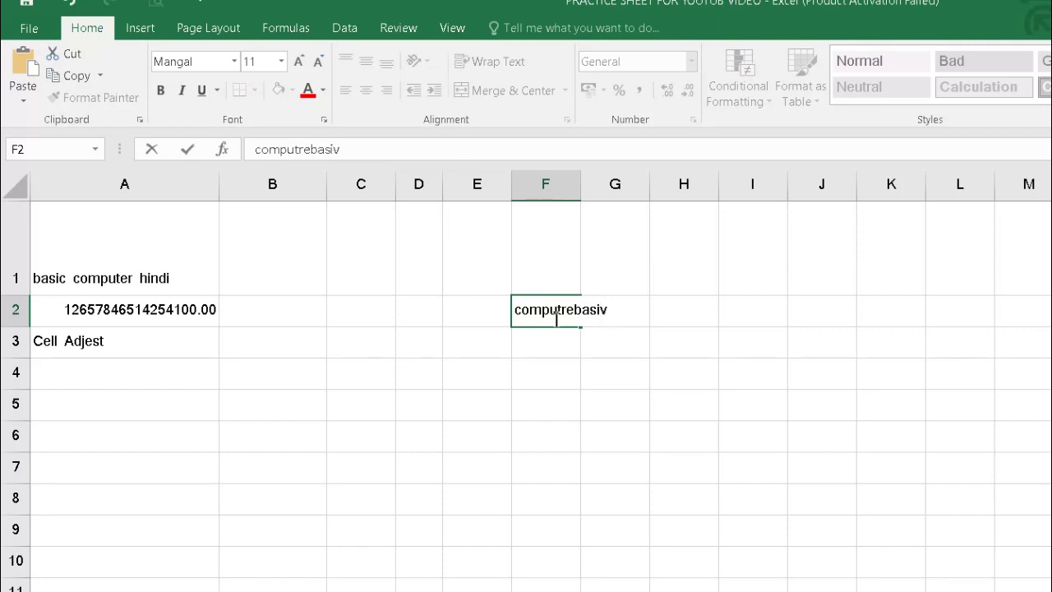
key(BackSpace)
text(c)
click(549, 344)
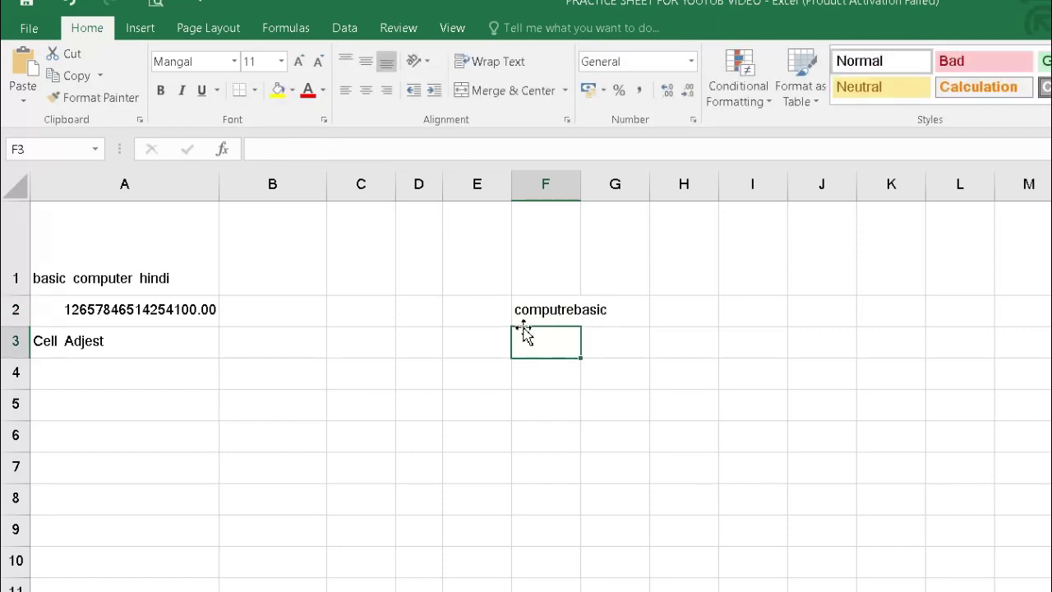
click(547, 312)
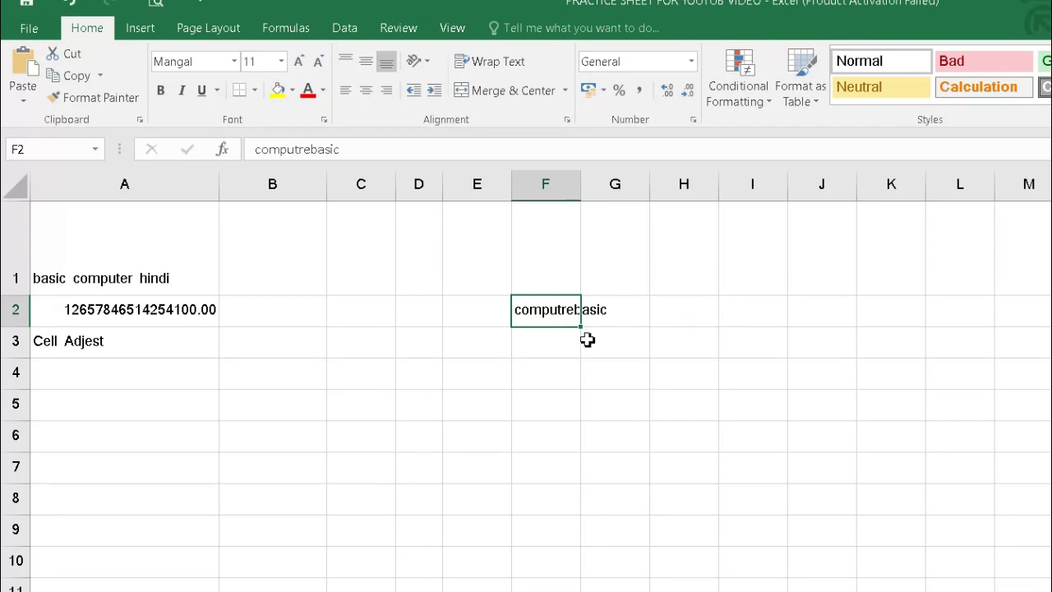
Step: Enable Shrink to fit for F2 in the Alignment settings dialog and confirm
click(567, 121)
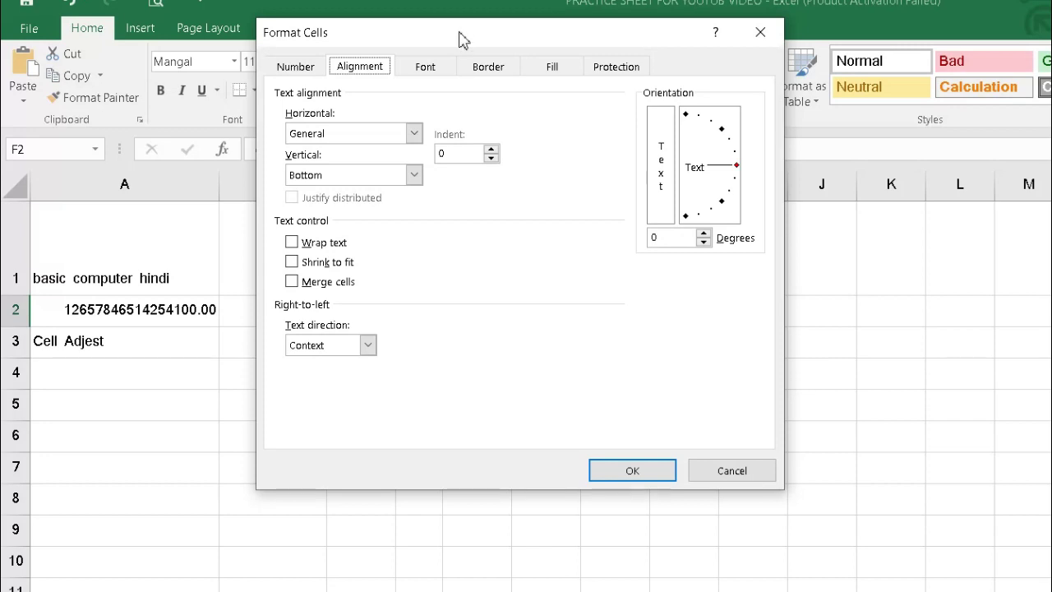
drag(460, 38, 986, 58)
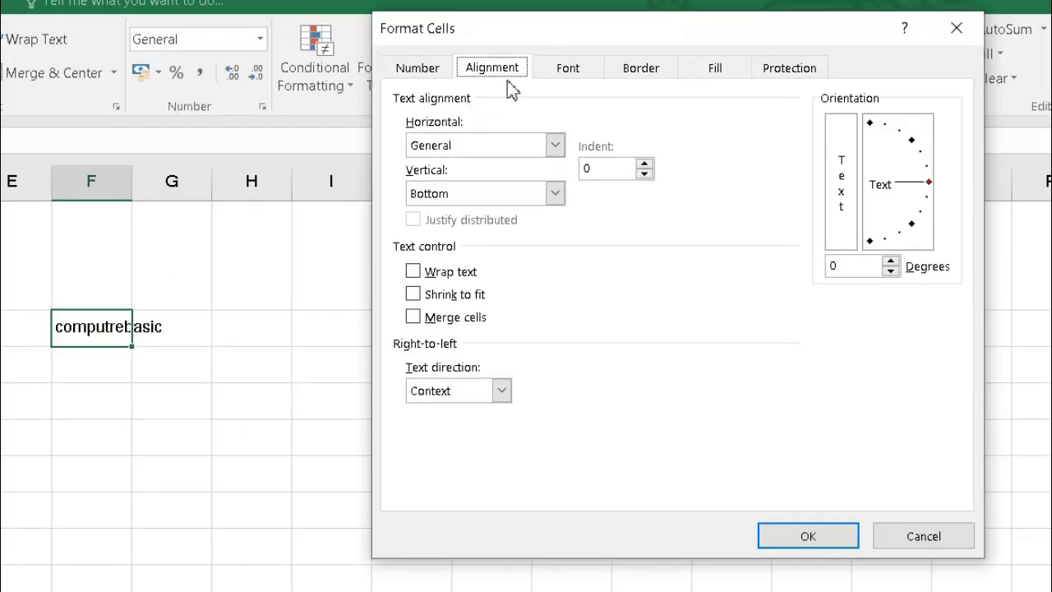
drag(904, 57, 740, 57)
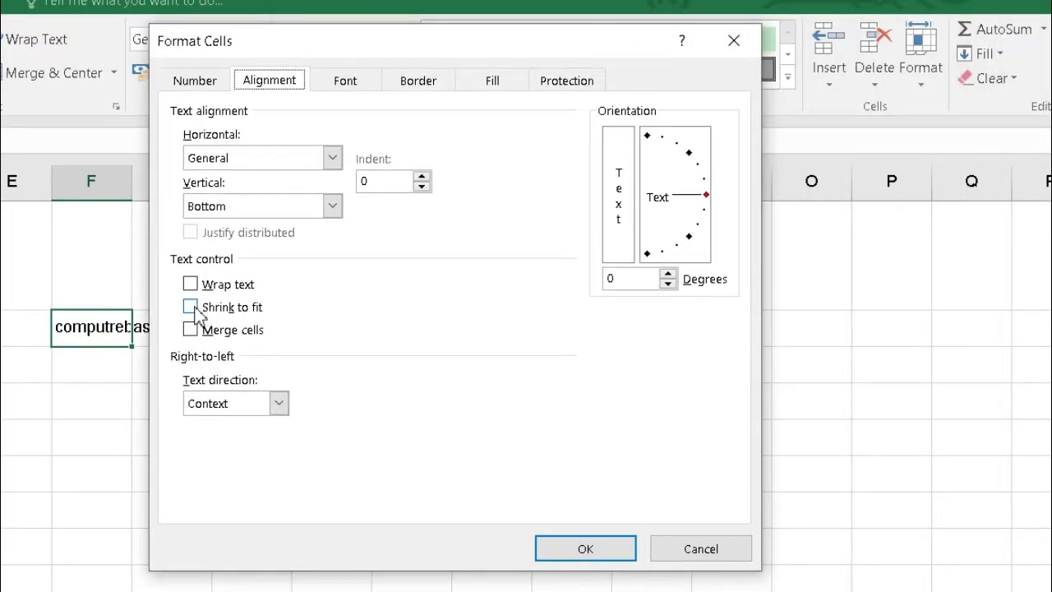
click(193, 308)
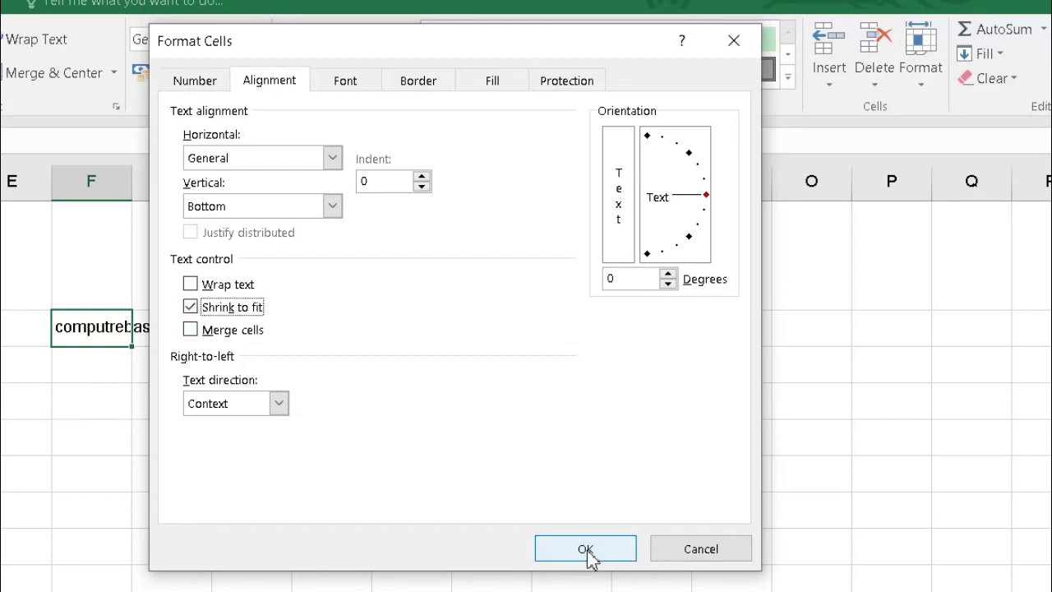
click(587, 551)
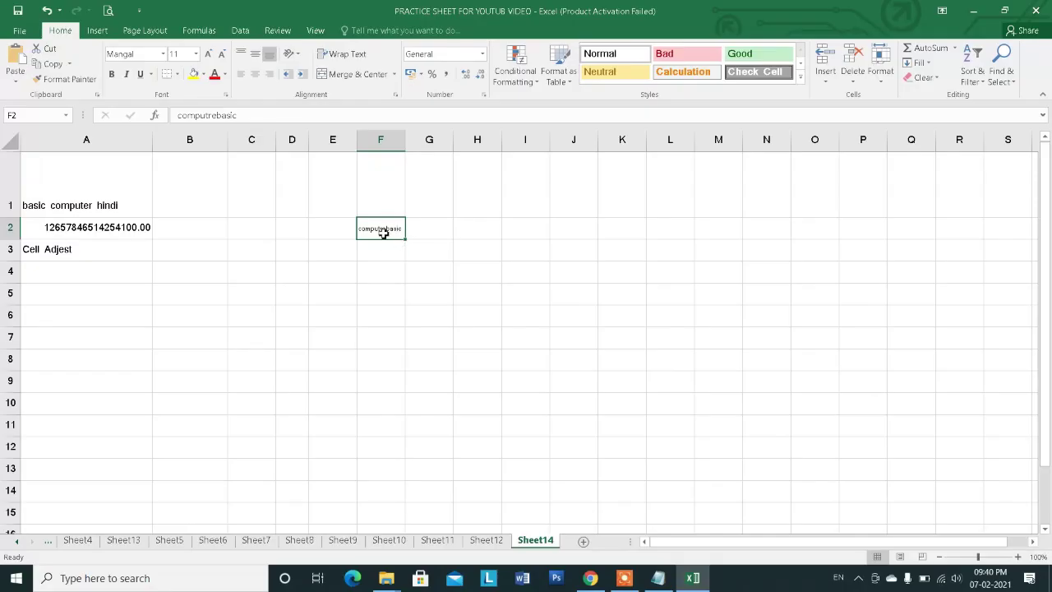